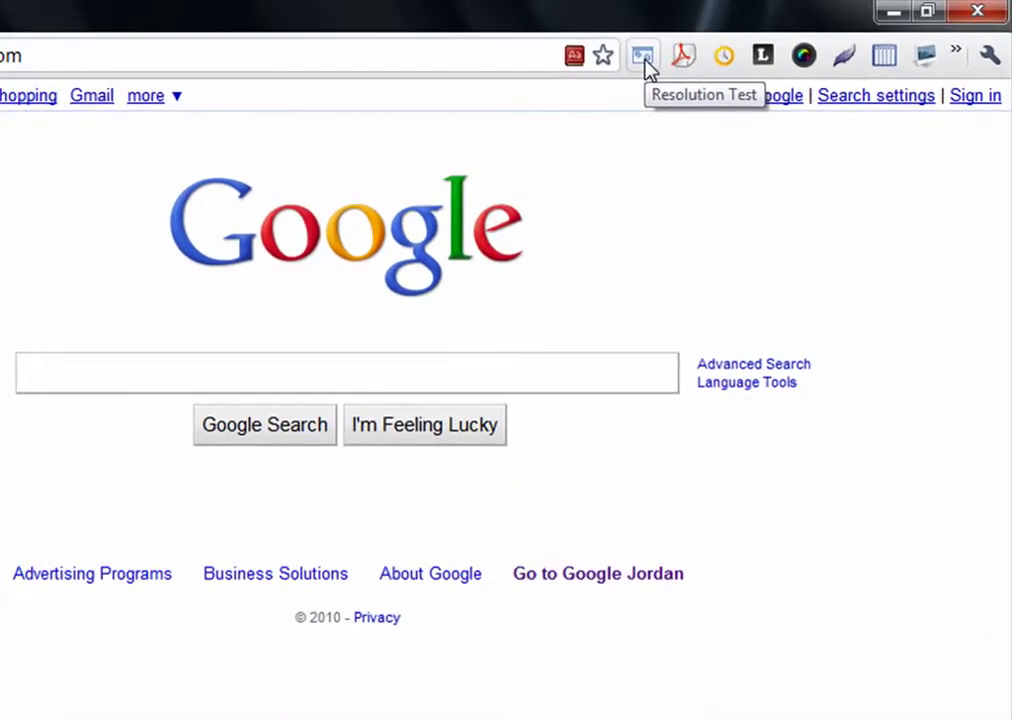
Step: Resize the window with Resolution Test to 640 x 480, 800 x 600, then 1024 x 600
{"action": "left_click", "coordinate": [646, 66]}
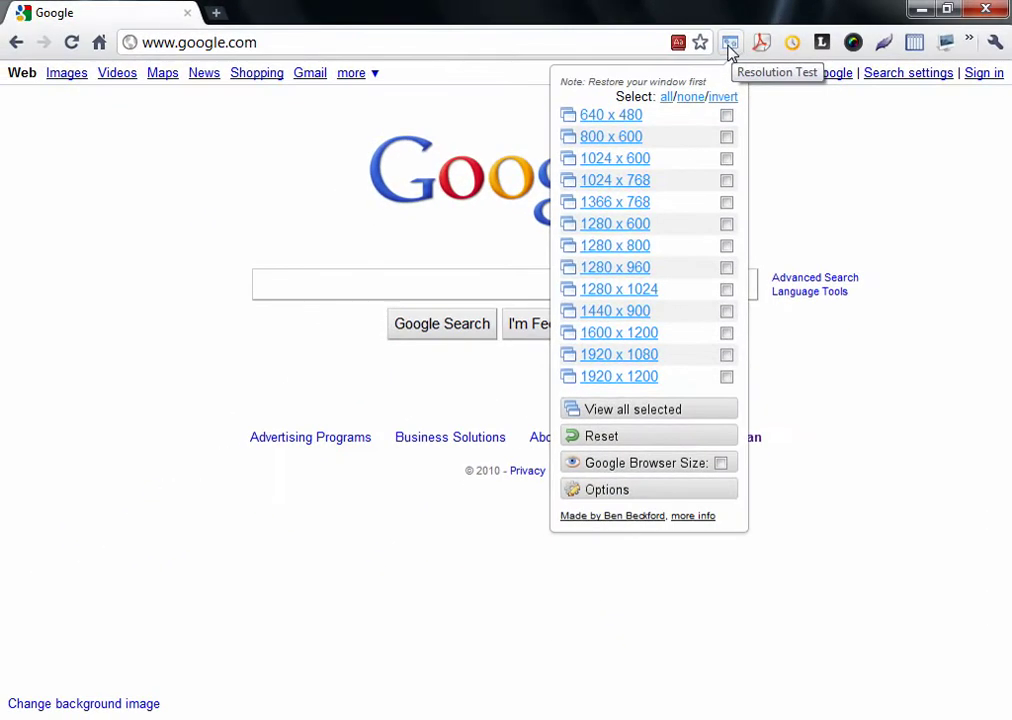
{"action": "left_click", "coordinate": [621, 120]}
{"action": "left_click", "coordinate": [722, 156]}
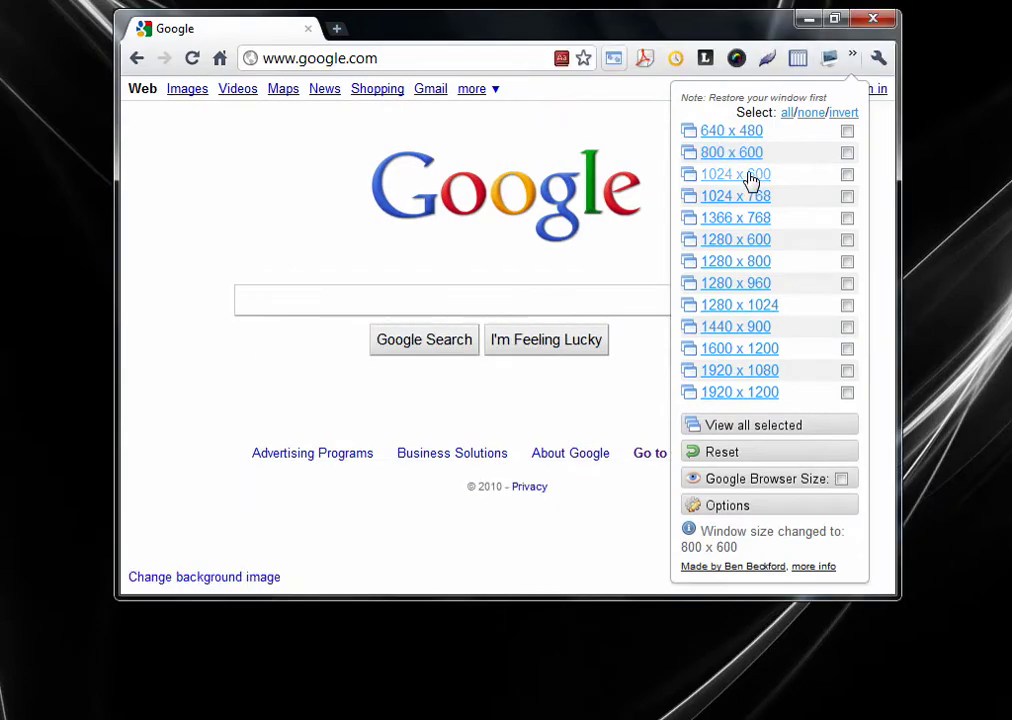
{"action": "left_click", "coordinate": [746, 180]}
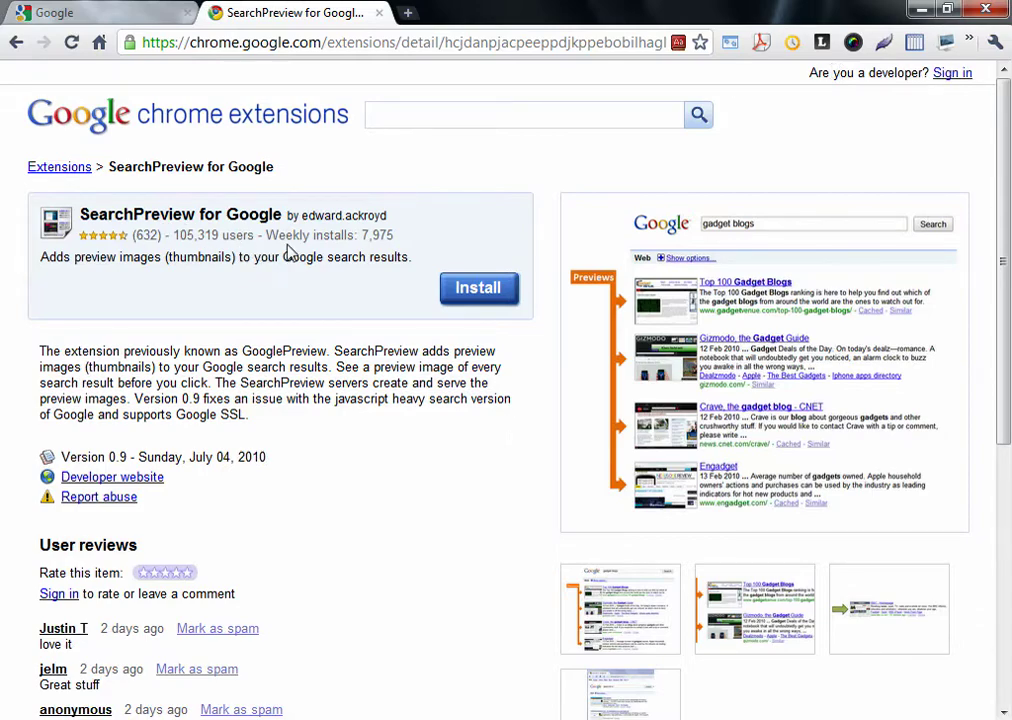
Step: Back in the Google tab, search for 'web design'
{"action": "key", "text": "ctrl+1"}
{"action": "type", "text": "web design"}
{"action": "key", "text": "Return"}
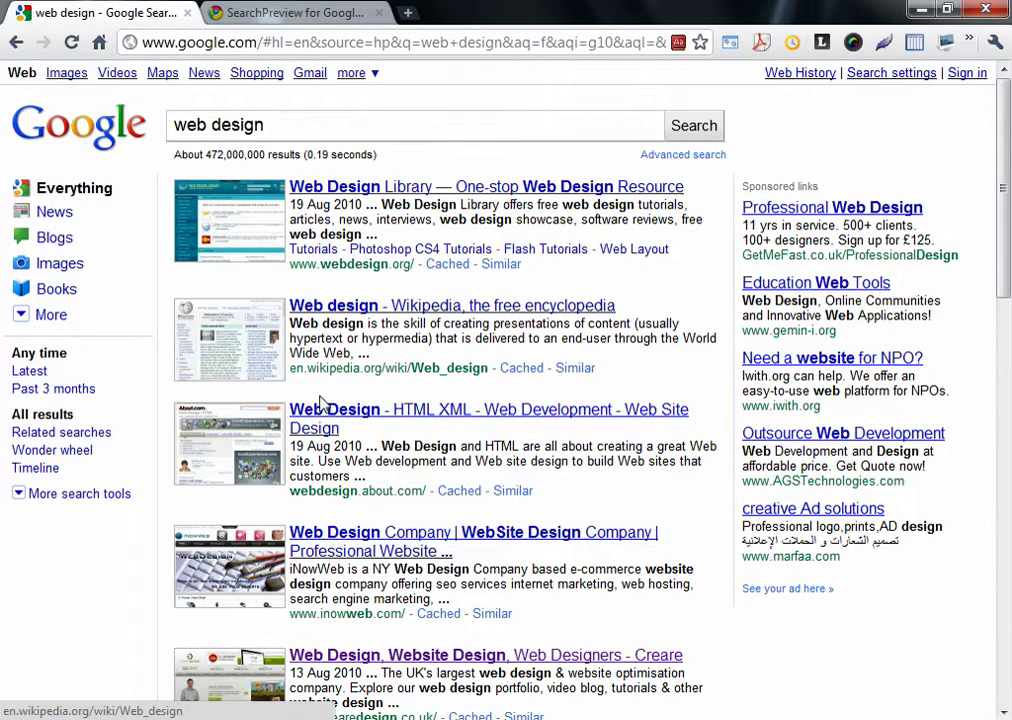
Step: Scroll down and back up through the thumbnailed 'web design' results
{"action": "scroll", "coordinate": [300, 375], "scroll_direction": "down", "scroll_amount": 1}
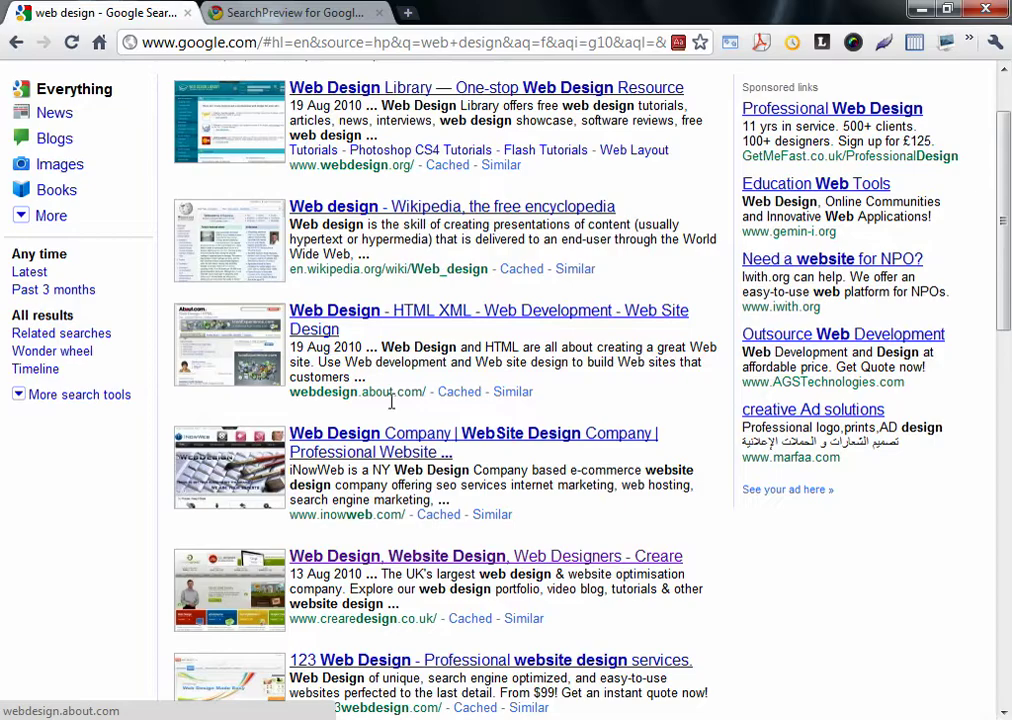
{"action": "scroll", "coordinate": [392, 400], "scroll_direction": "down", "scroll_amount": 2}
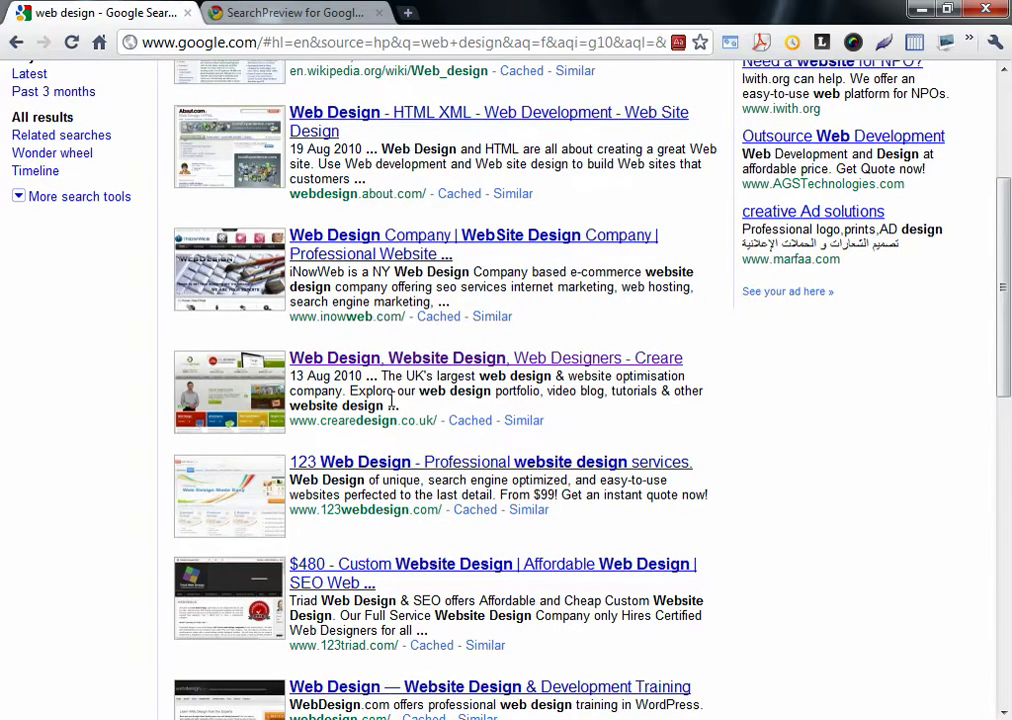
{"action": "scroll", "coordinate": [392, 400], "scroll_direction": "down", "scroll_amount": 5}
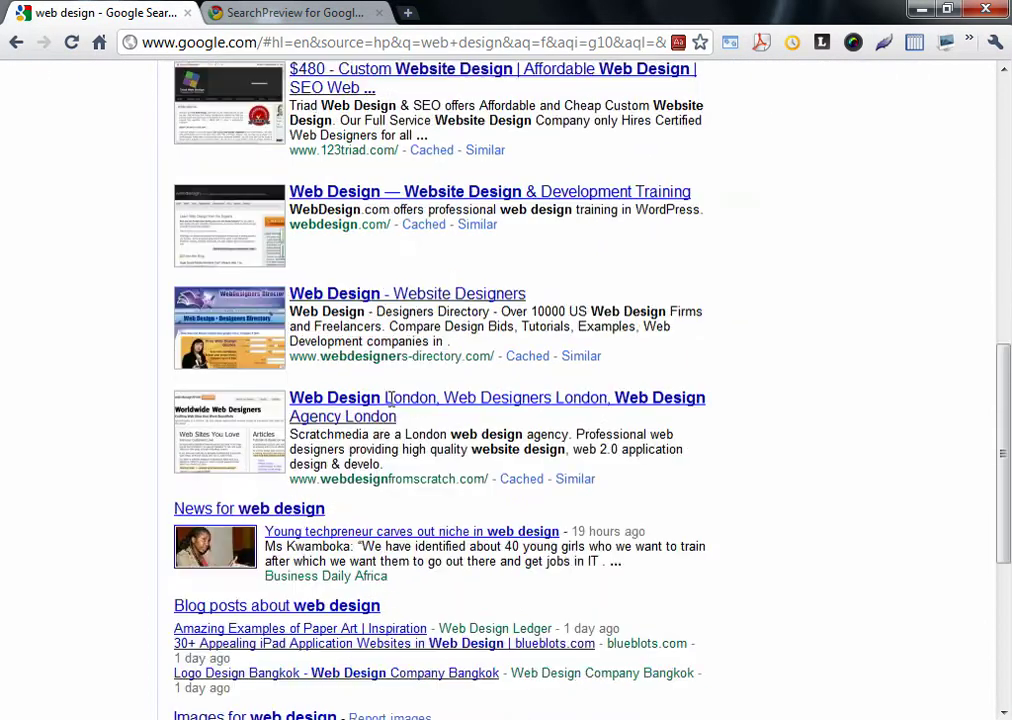
{"action": "scroll", "coordinate": [392, 400], "scroll_direction": "up", "scroll_amount": 8}
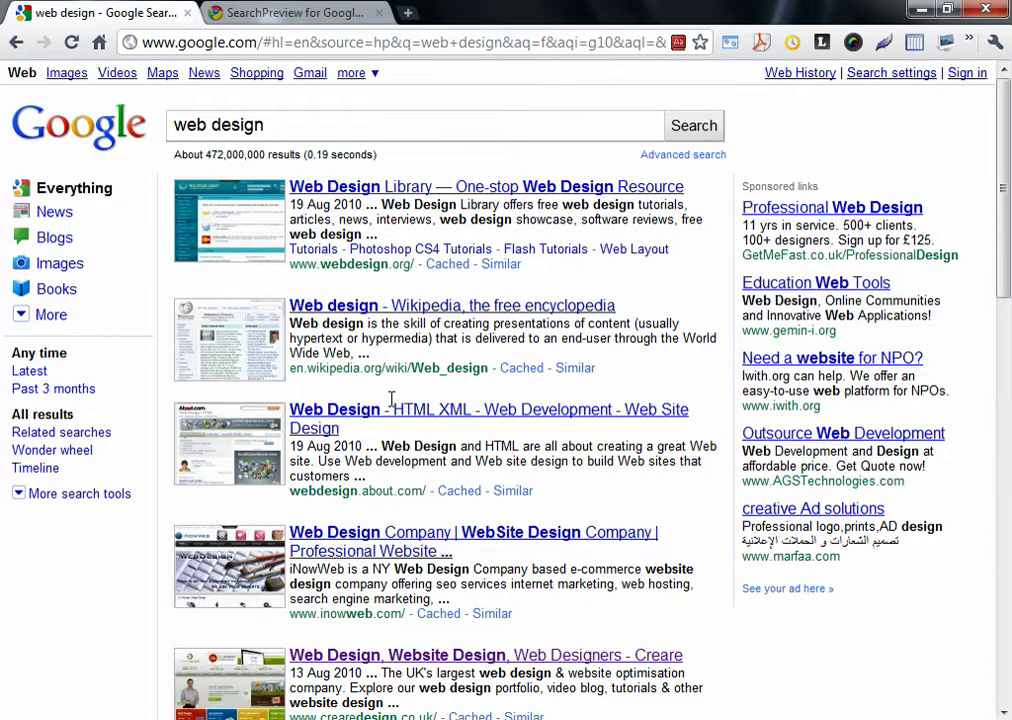
{"action": "scroll", "coordinate": [300, 405], "scroll_direction": "down", "scroll_amount": 3}
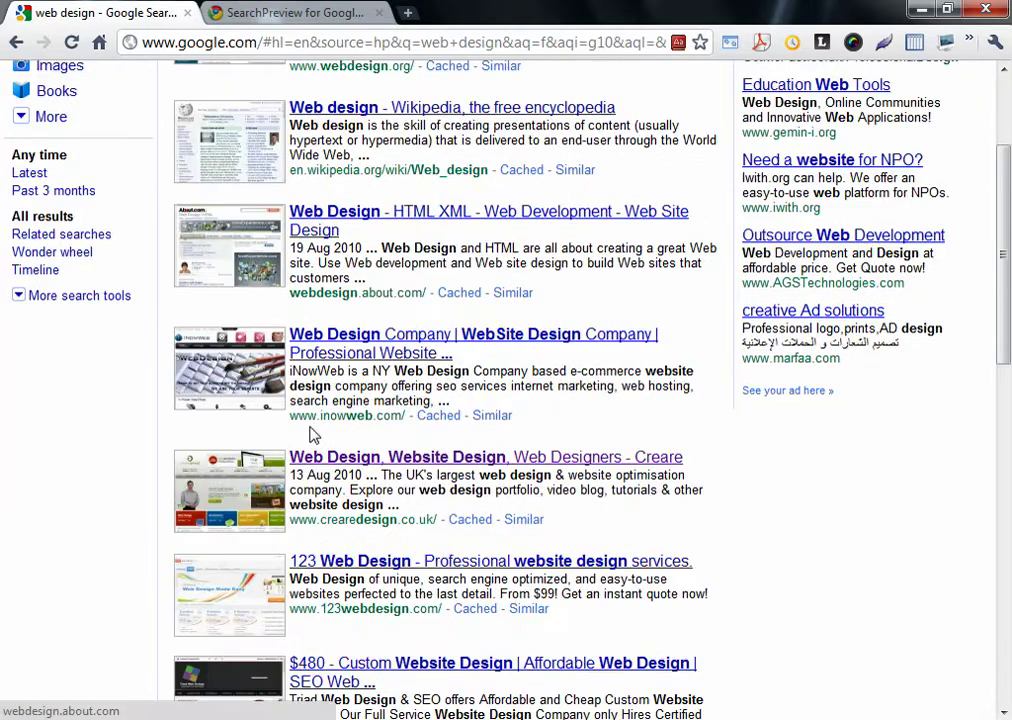
{"action": "scroll", "coordinate": [251, 433], "scroll_direction": "down", "scroll_amount": 8}
{"action": "scroll", "coordinate": [268, 478], "scroll_direction": "up", "scroll_amount": 10}
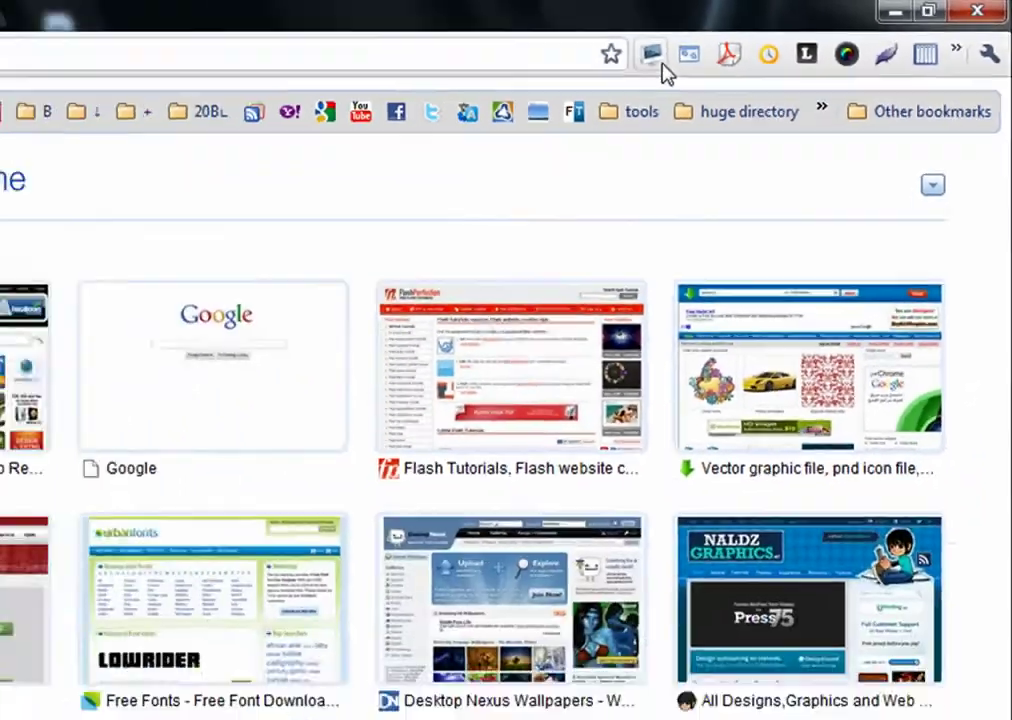
Step: Open a Split Screen tab with google.com in the left frame and yahoo.com in the right
{"action": "left_click", "coordinate": [653, 56]}
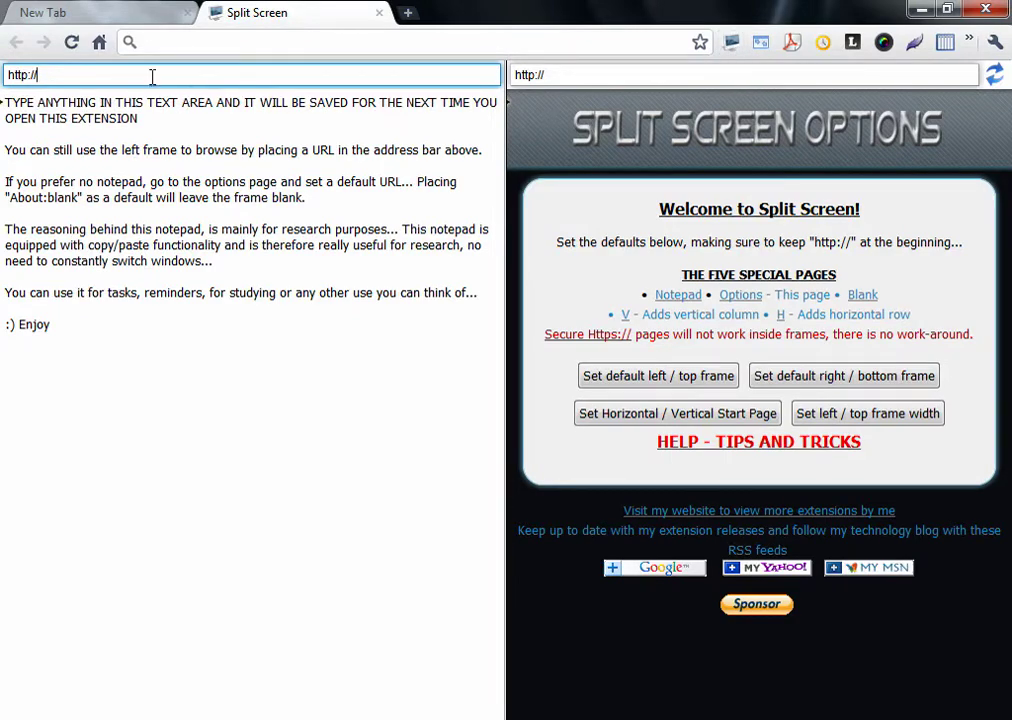
{"action": "type", "text": "google.com."}
{"action": "key", "text": "Return"}
{"action": "left_click", "coordinate": [619, 74]}
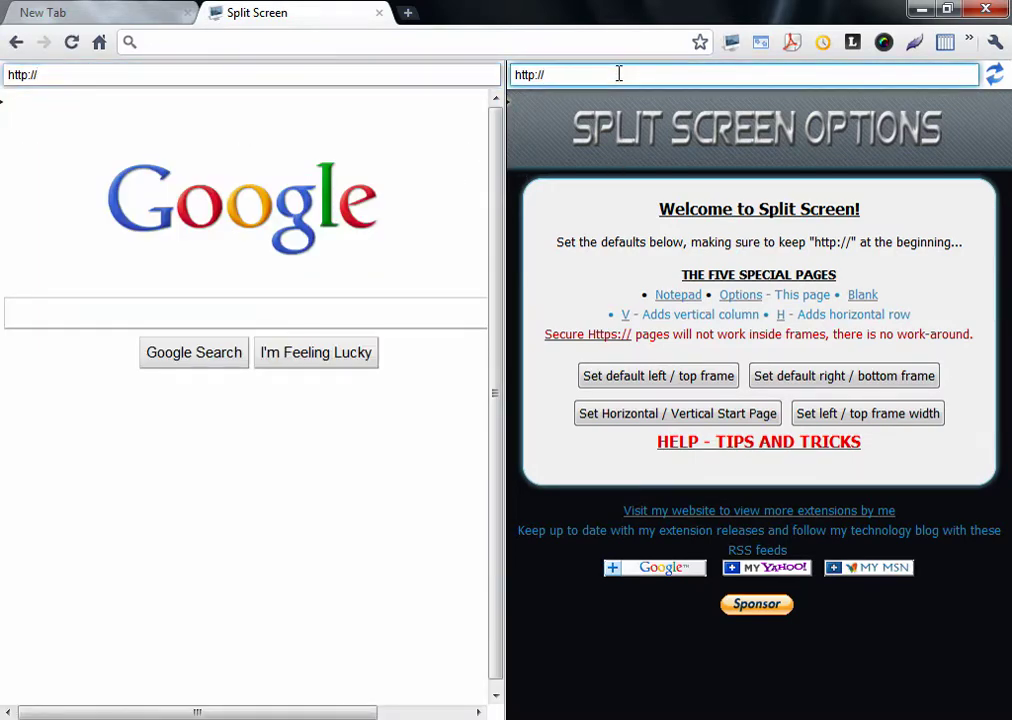
{"action": "type", "text": "yahoo.com"}
{"action": "key", "text": "Return"}
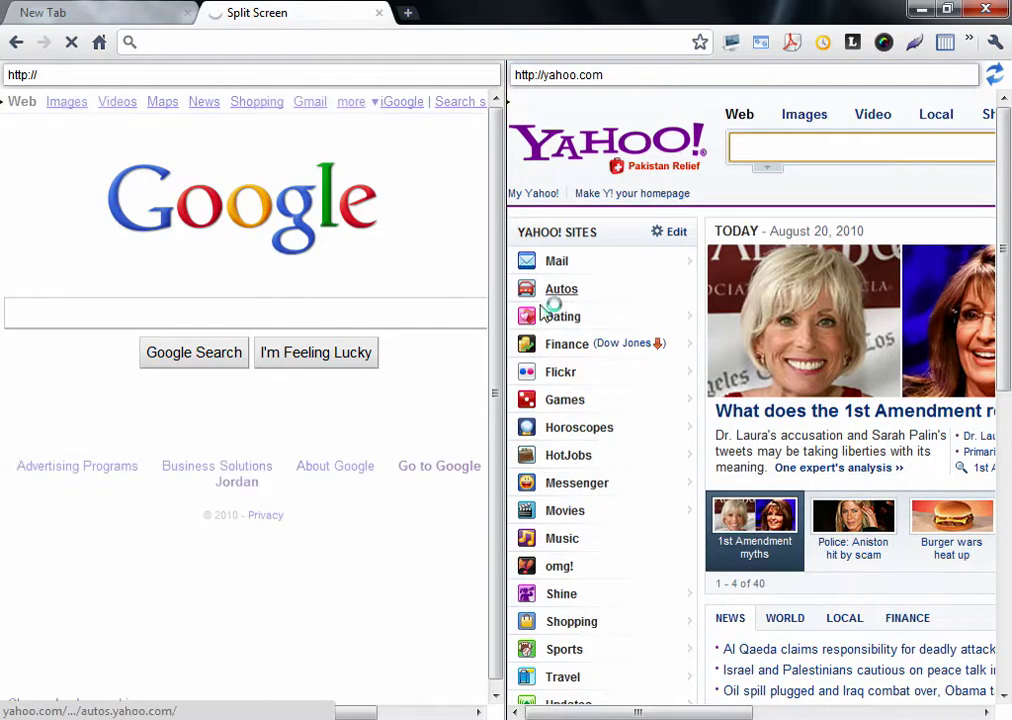
{"action": "scroll", "coordinate": [572, 325], "scroll_direction": "down", "scroll_amount": 2}
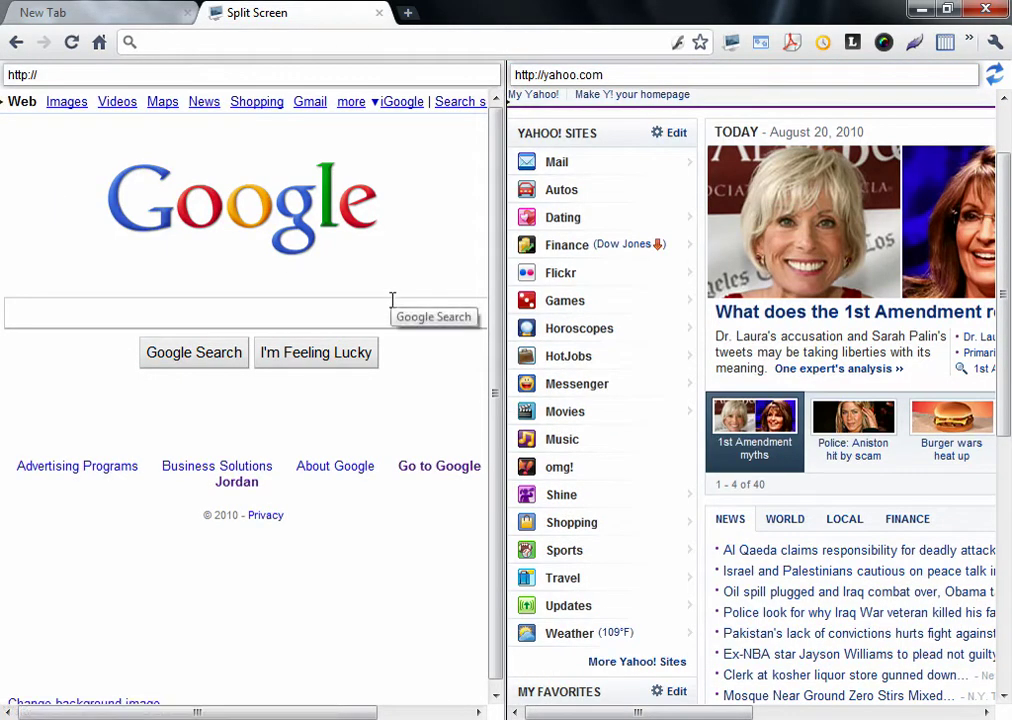
{"action": "scroll", "coordinate": [653, 463], "scroll_direction": "up", "scroll_amount": 2}
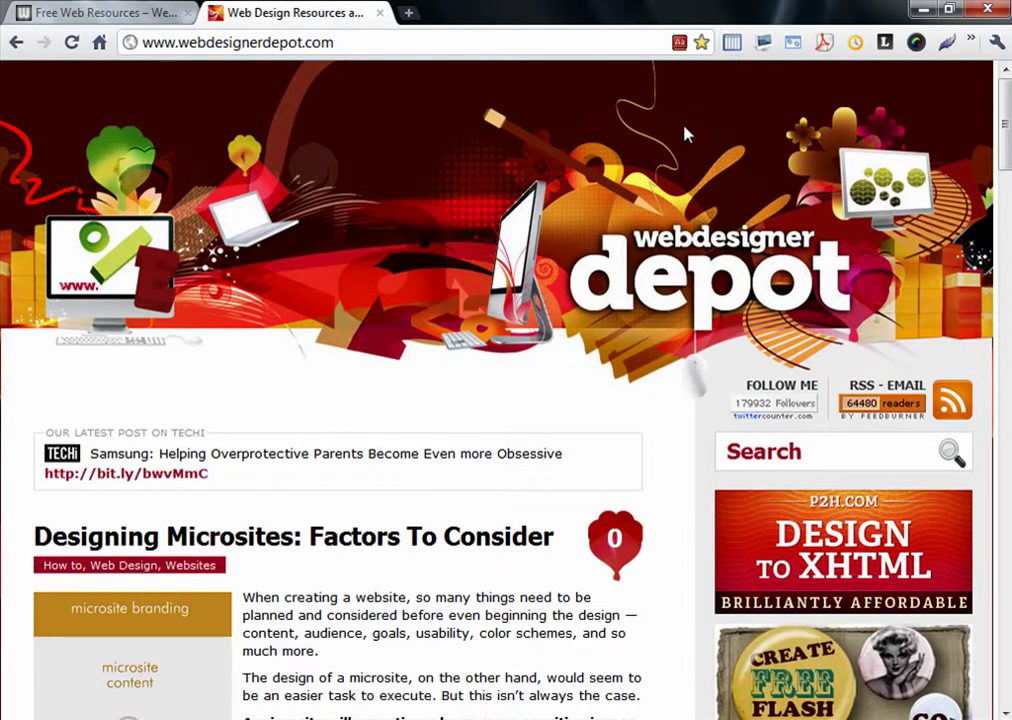
Step: Frame both resource sites in 1 column, then in 2 stacked rows with the divider adjusted
{"action": "left_click", "coordinate": [733, 46]}
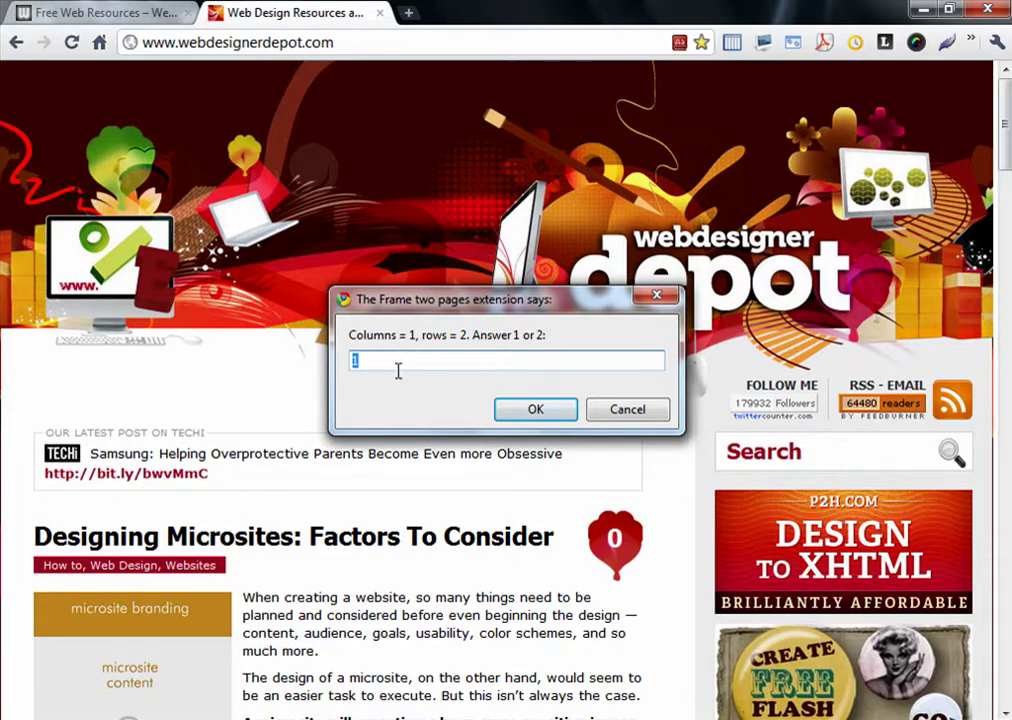
{"action": "left_click", "coordinate": [536, 410]}
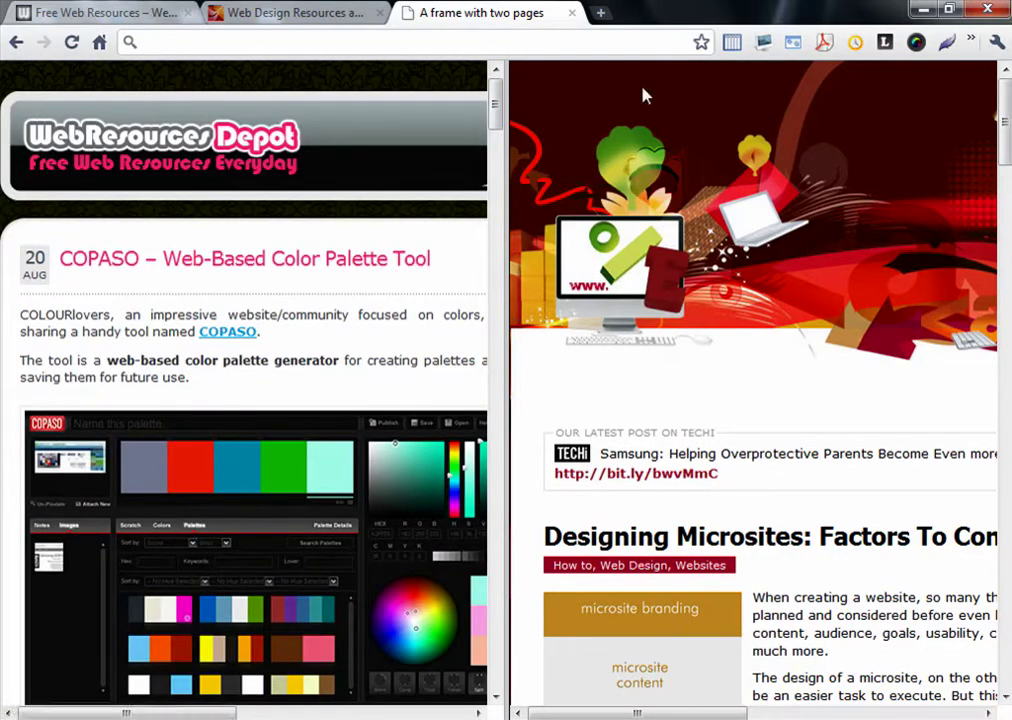
{"action": "left_click", "coordinate": [334, 18]}
{"action": "left_click", "coordinate": [732, 41]}
{"action": "key", "text": "BackSpace"}
{"action": "type", "text": "2"}
{"action": "left_click", "coordinate": [566, 412]}
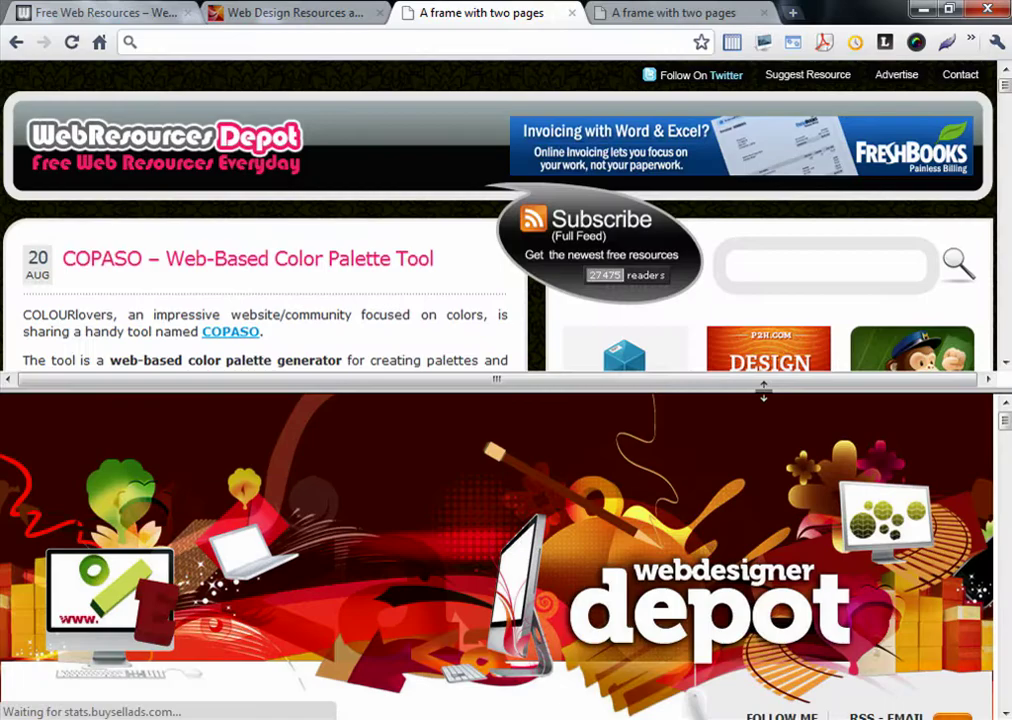
{"action": "left_click_drag", "start_coordinate": [766, 390], "coordinate": [754, 365]}
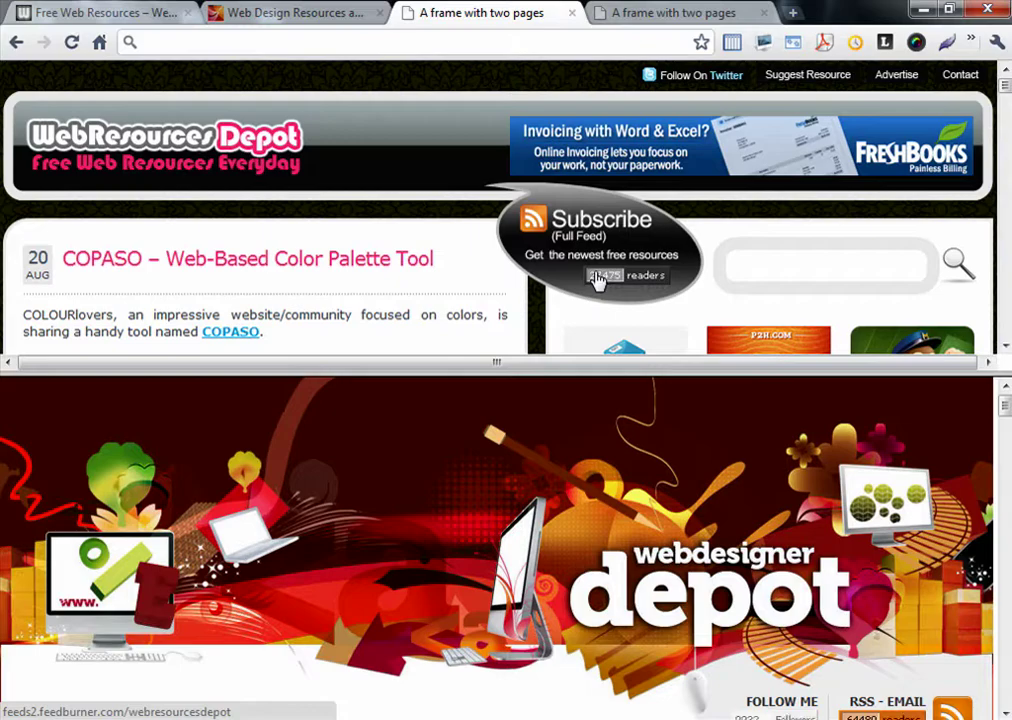
Step: Start a two-frame split page with 1 in the prompt and load Fox News on the left
{"action": "left_click", "coordinate": [731, 41]}
{"action": "type", "text": "1"}
{"action": "left_click", "coordinate": [535, 410]}
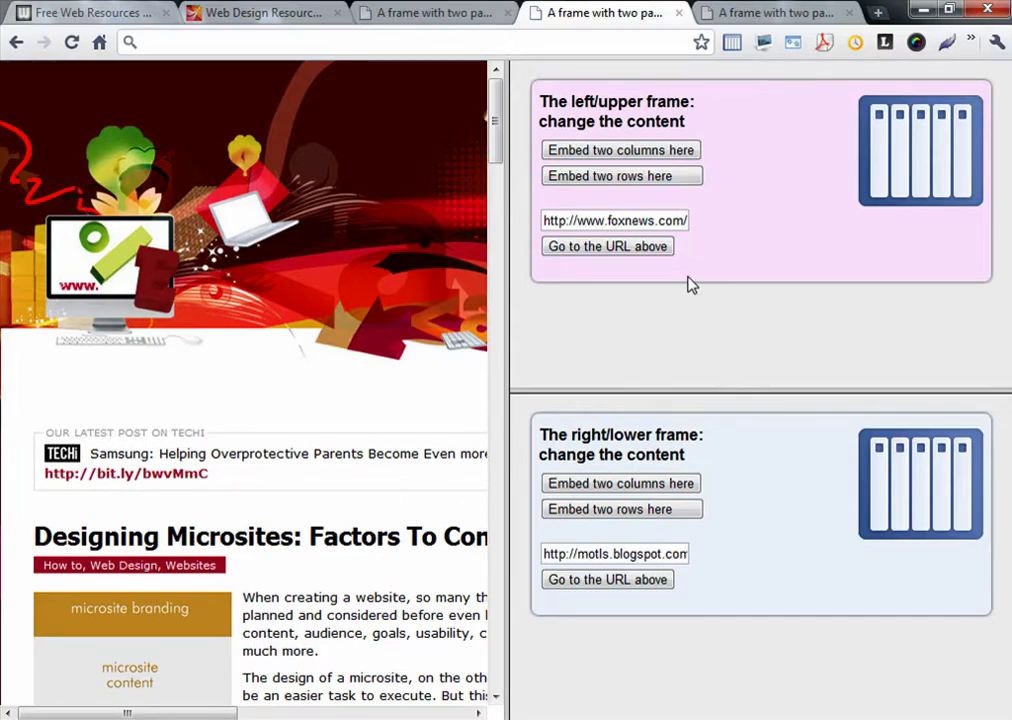
{"action": "left_click", "coordinate": [634, 250]}
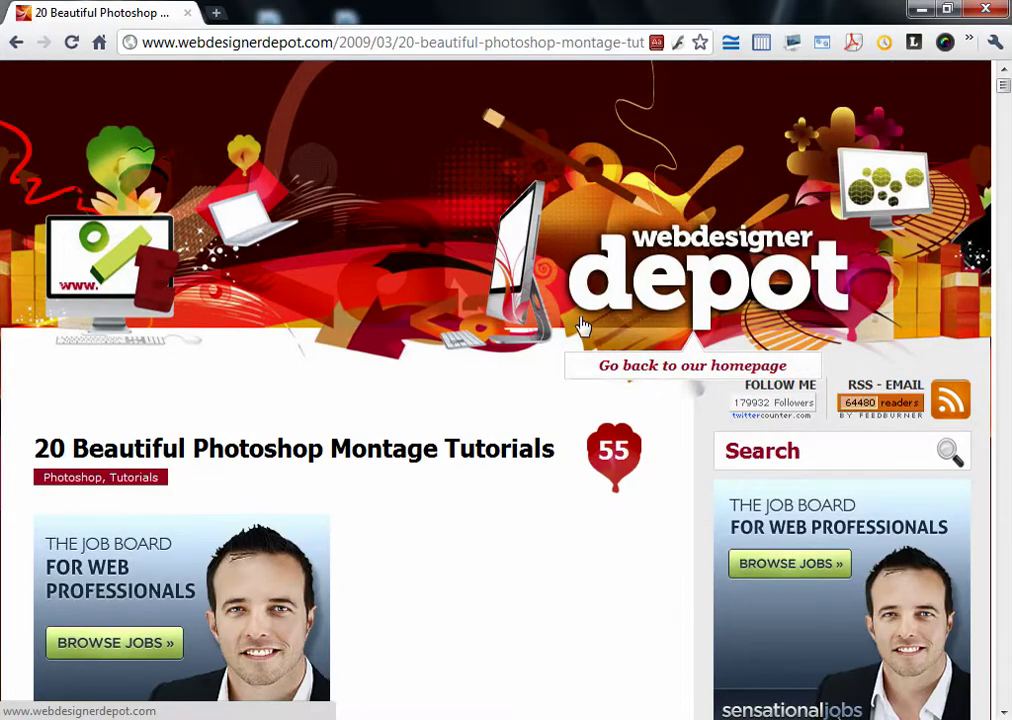
Step: Use Google Similar Pages on the montage article and scroll the photoshopsupport.com tutorial
{"action": "scroll", "coordinate": [585, 620], "scroll_direction": "down", "scroll_amount": 10}
{"action": "scroll", "coordinate": [610, 583], "scroll_direction": "down", "scroll_amount": 5}
{"action": "scroll", "coordinate": [668, 508], "scroll_direction": "up", "scroll_amount": 3}
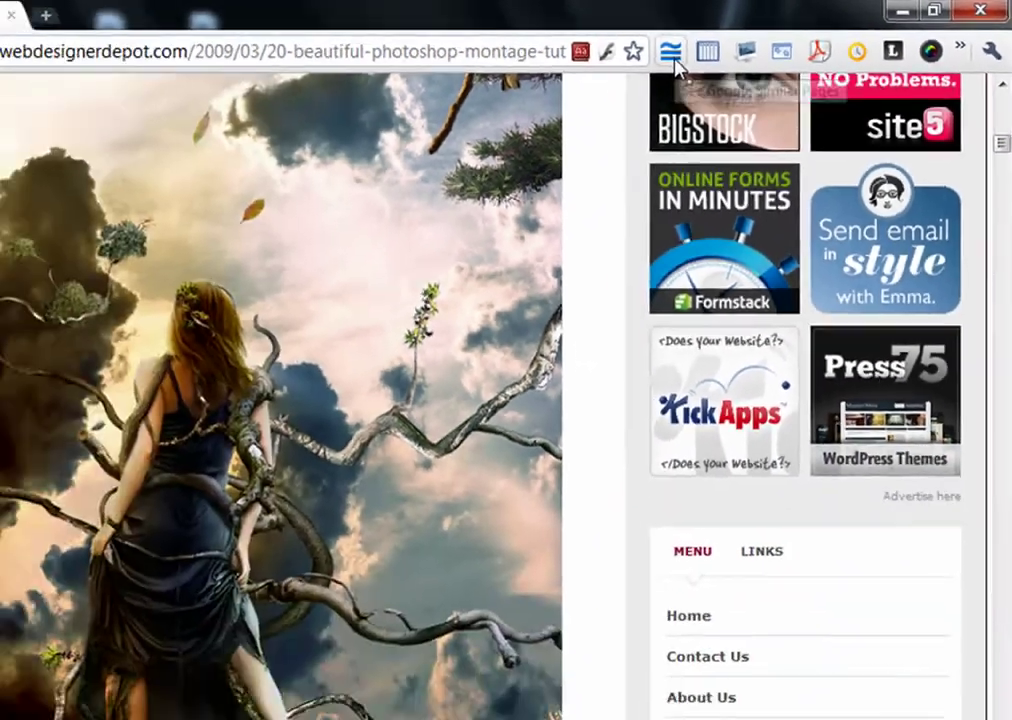
{"action": "left_click", "coordinate": [460, 84]}
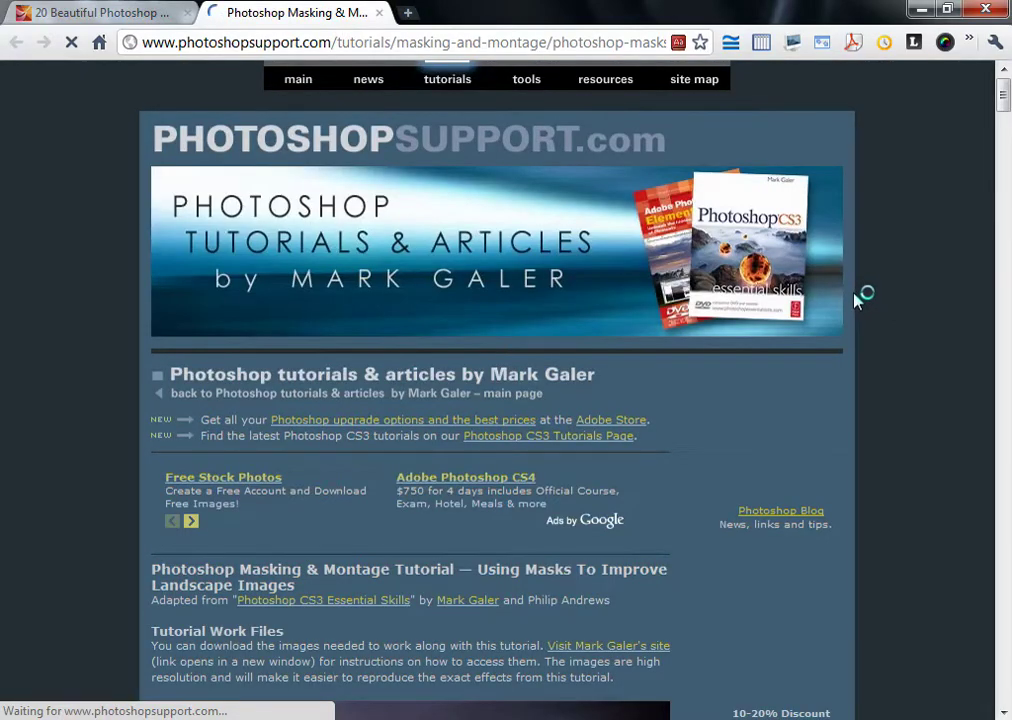
{"action": "scroll", "coordinate": [857, 300], "scroll_direction": "down", "scroll_amount": 8}
{"action": "scroll", "coordinate": [857, 300], "scroll_direction": "up", "scroll_amount": 6}
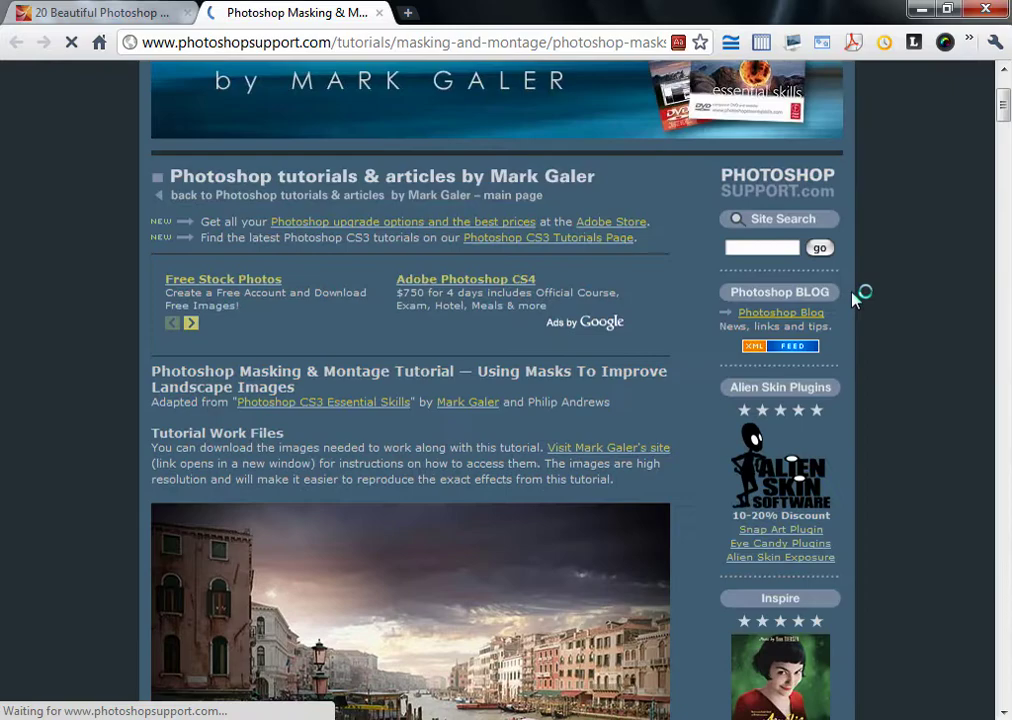
{"action": "scroll", "coordinate": [857, 297], "scroll_direction": "down", "scroll_amount": 15}
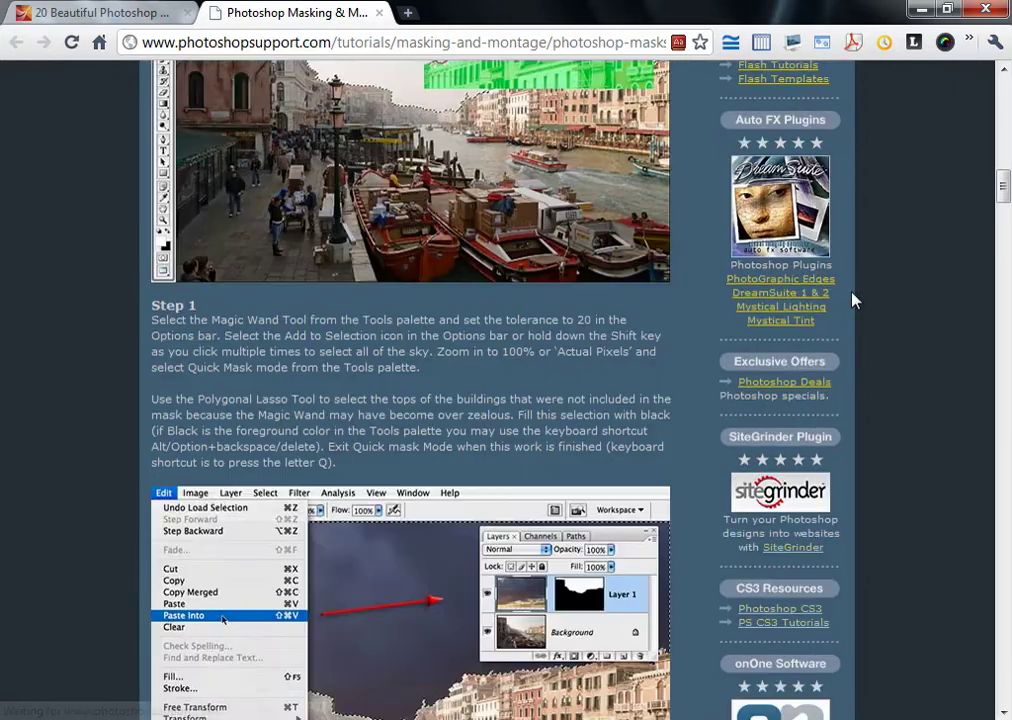
{"action": "scroll", "coordinate": [853, 300], "scroll_direction": "down", "scroll_amount": 3}
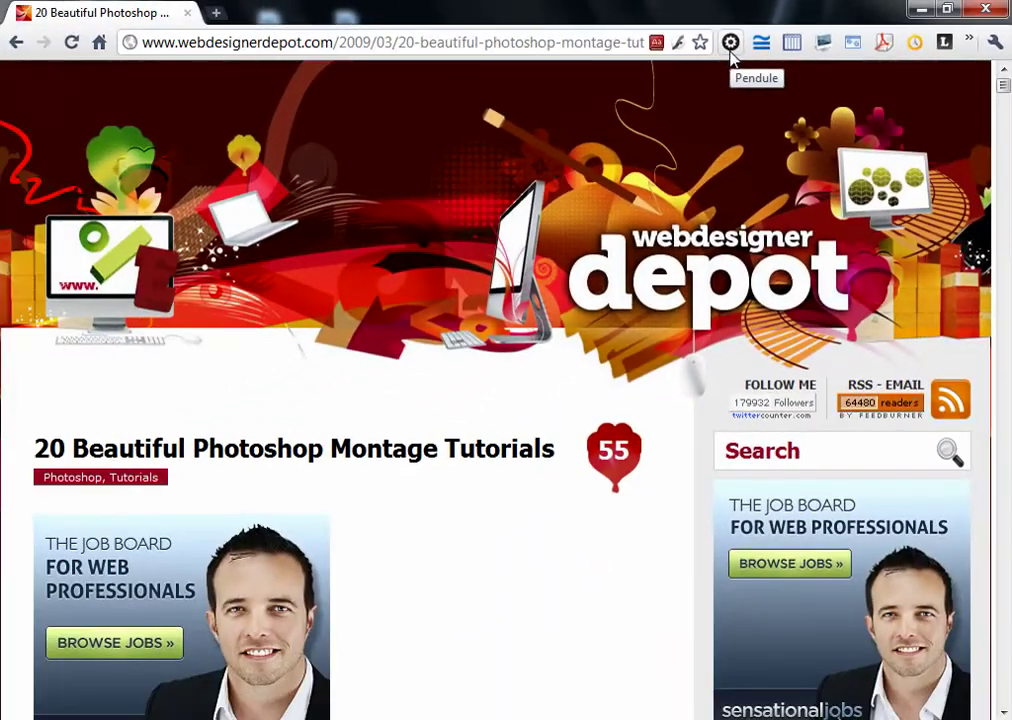
Step: Show the Pendule toolbar's dropdown of web-developer tools
{"action": "left_click", "coordinate": [507, 78]}
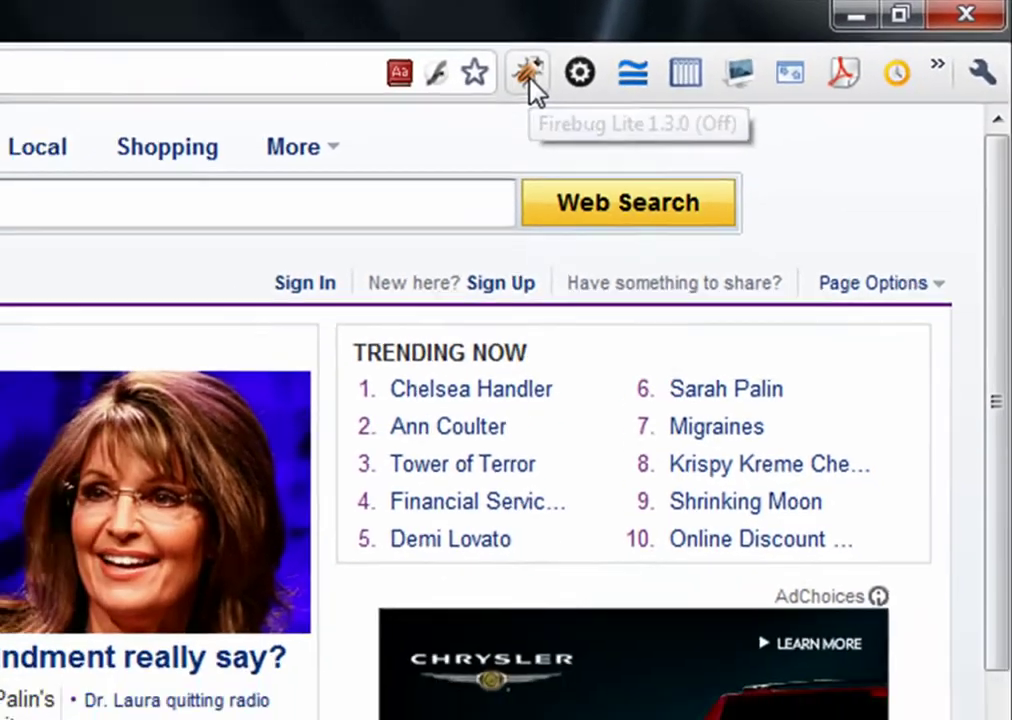
Step: View the Yahoo page's HTML and CSS in Firebug Lite, then reload with F5
{"action": "left_click", "coordinate": [447, 86]}
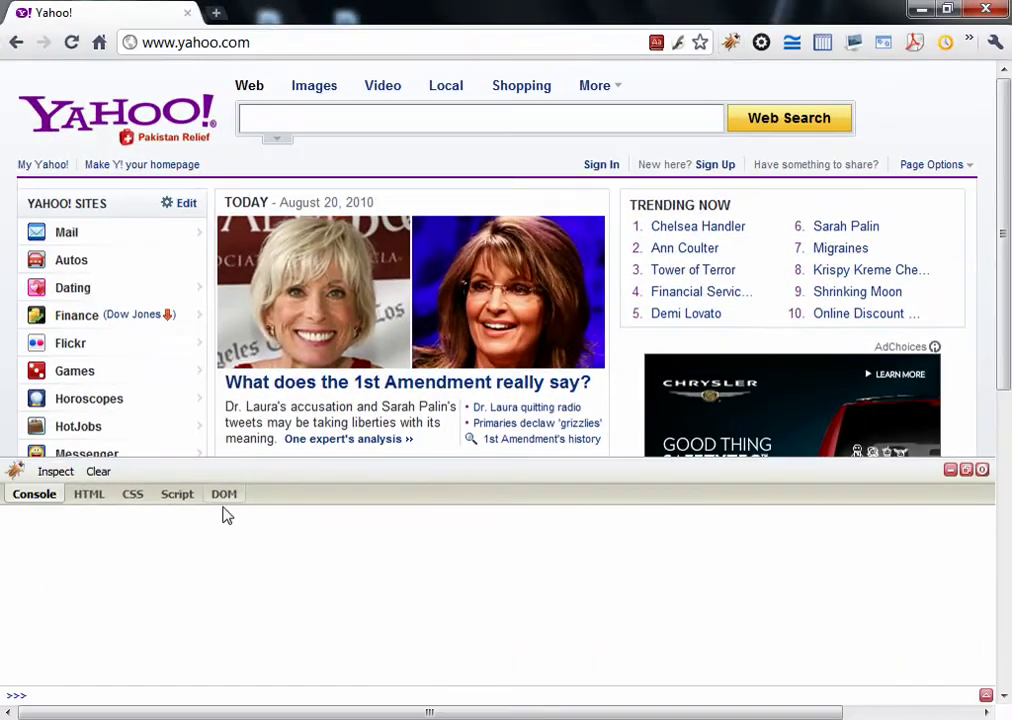
{"action": "left_click", "coordinate": [101, 500]}
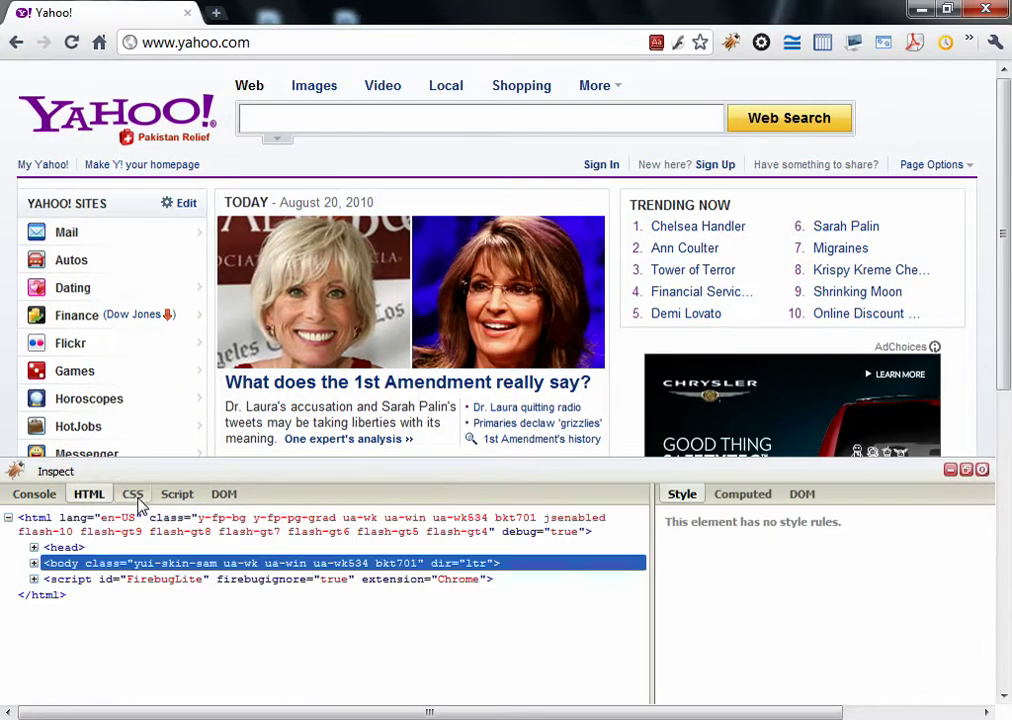
{"action": "left_click", "coordinate": [136, 499]}
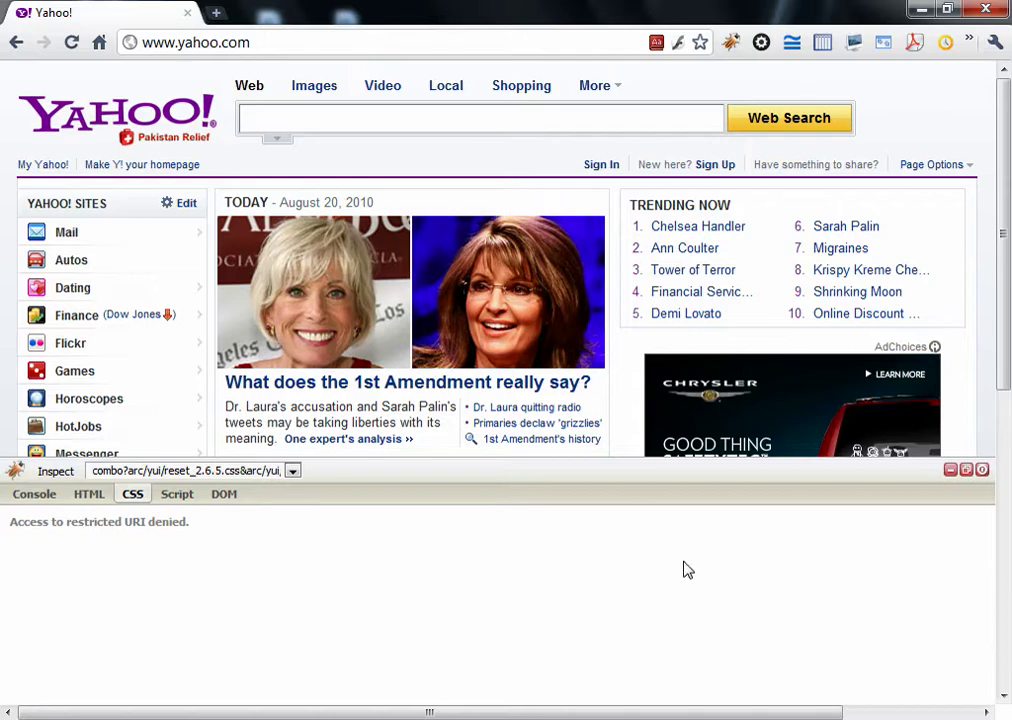
{"action": "key", "text": "F5"}
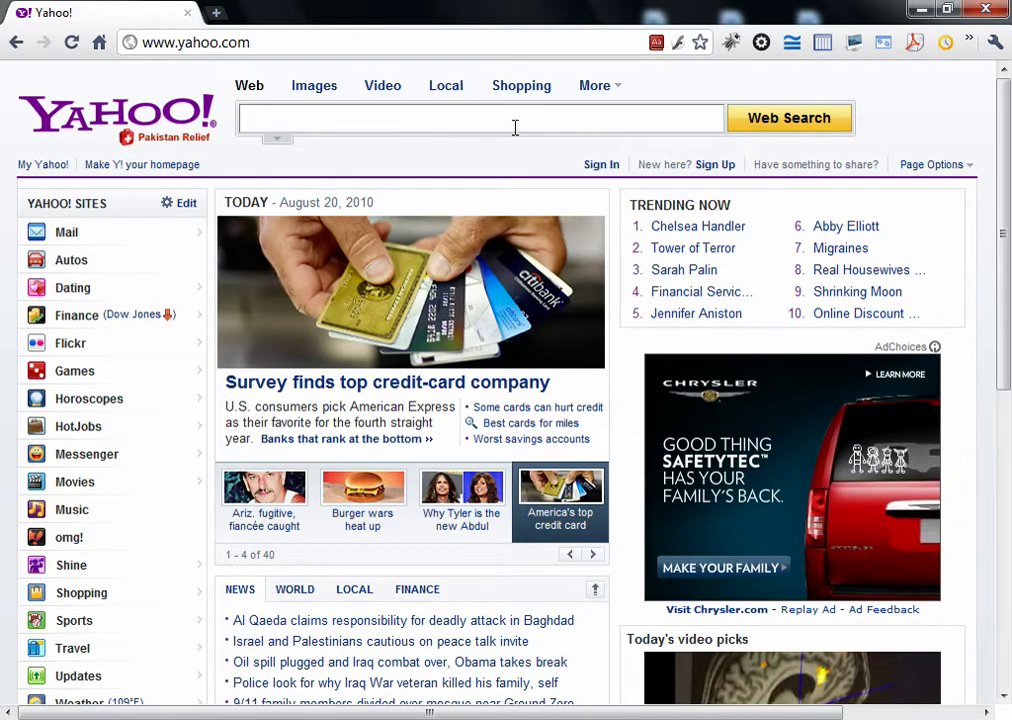
Step: Open the extensions management page from the Firebug Lite icon's context menu
{"action": "right_click", "coordinate": [731, 44]}
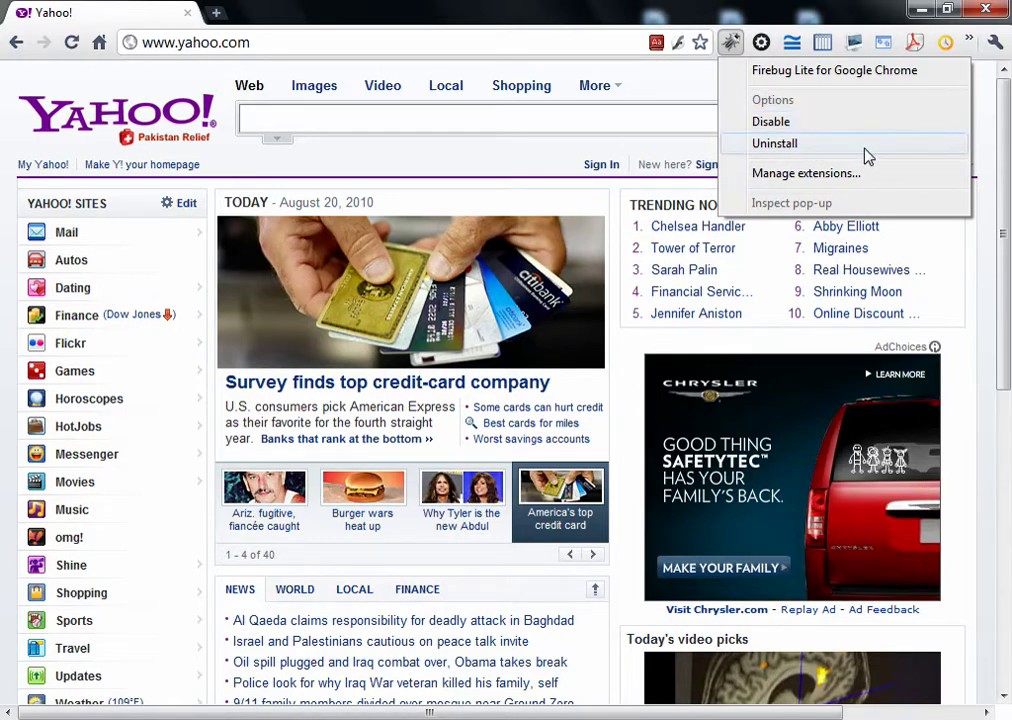
{"action": "left_click", "coordinate": [866, 187]}
{"action": "scroll", "coordinate": [611, 488], "scroll_direction": "down", "scroll_amount": 3}
{"action": "scroll", "coordinate": [611, 488], "scroll_direction": "up", "scroll_amount": 3}
Step: Open the Firebug Lite for Google Chrome gallery page, then return to the Extensions tab
{"action": "right_click", "coordinate": [732, 43]}
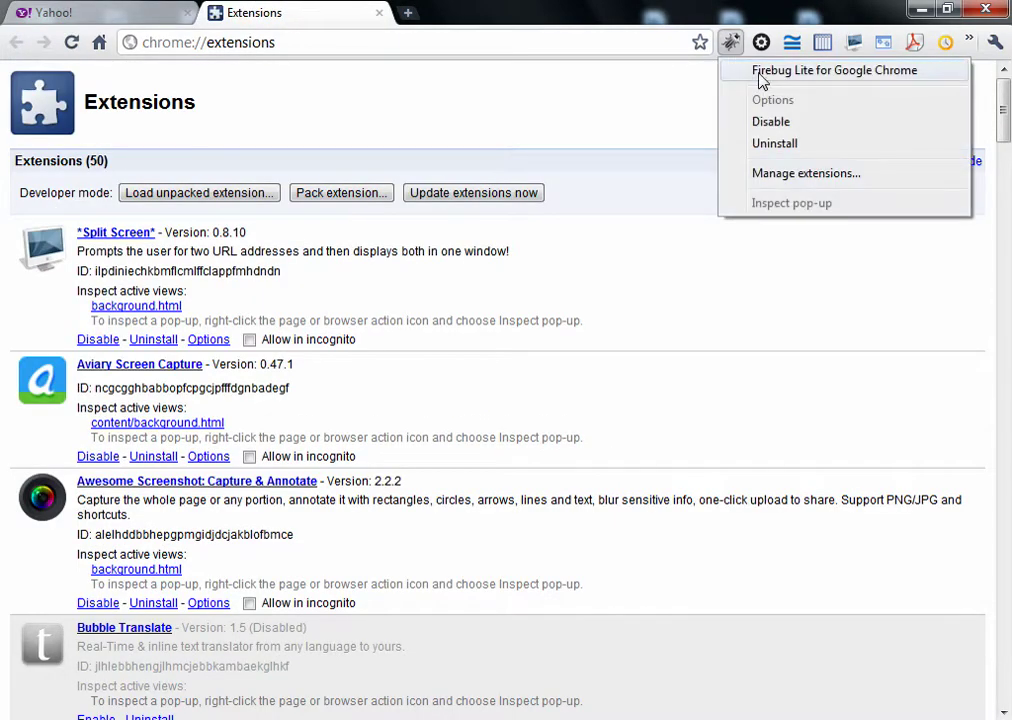
{"action": "left_click", "coordinate": [758, 72]}
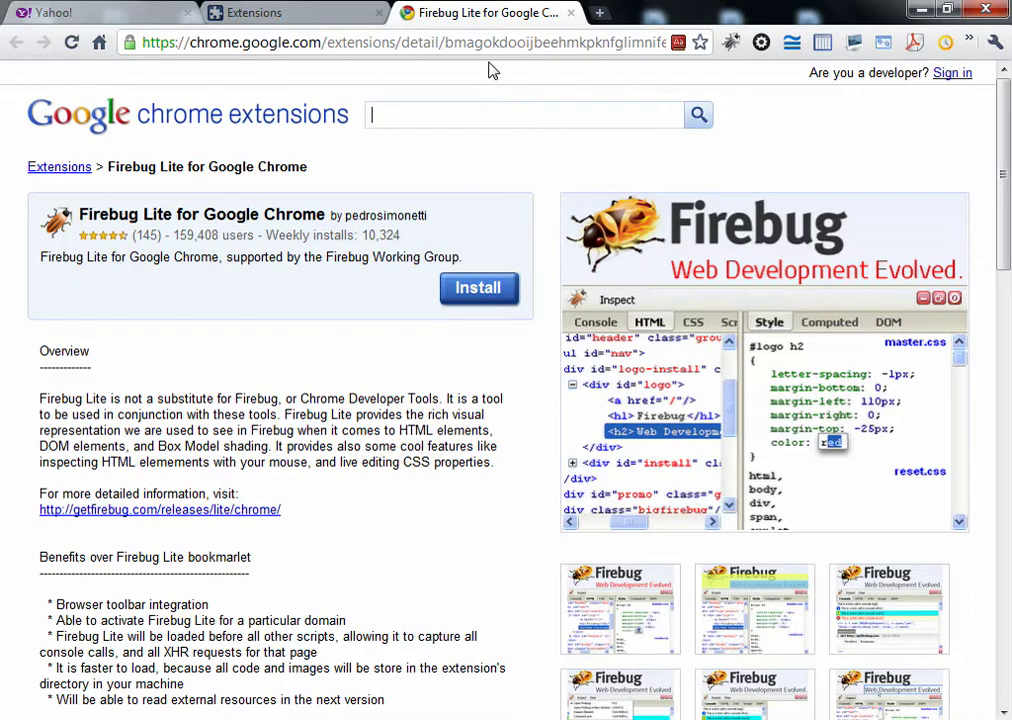
{"action": "left_click", "coordinate": [305, 16]}
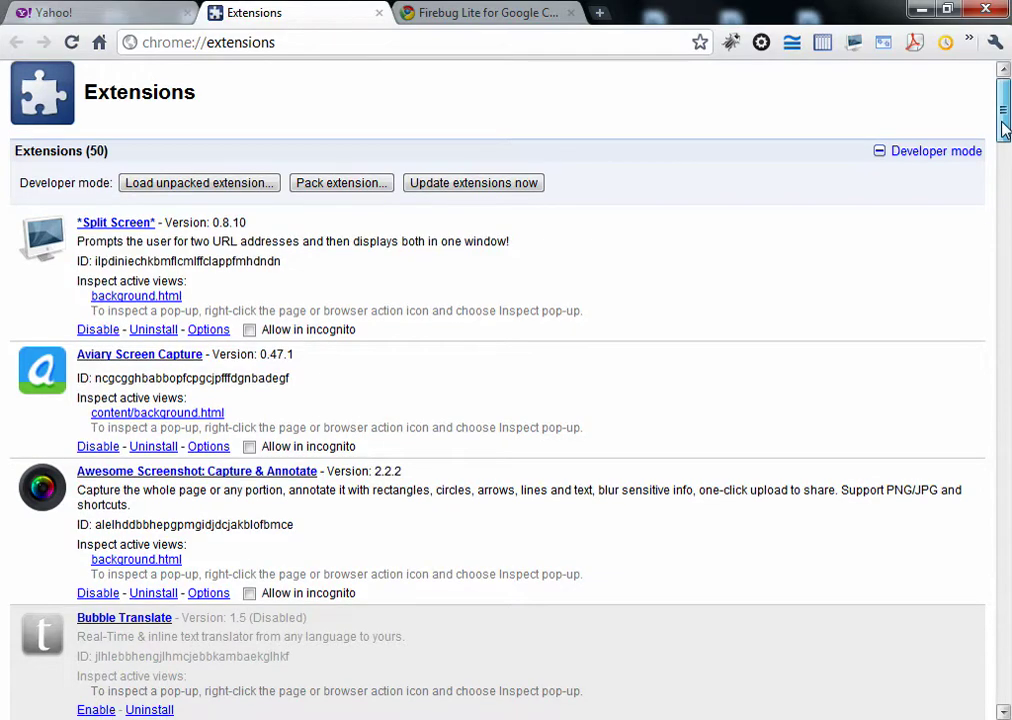
{"action": "left_click_drag", "start_coordinate": [1004, 125], "coordinate": [1004, 292]}
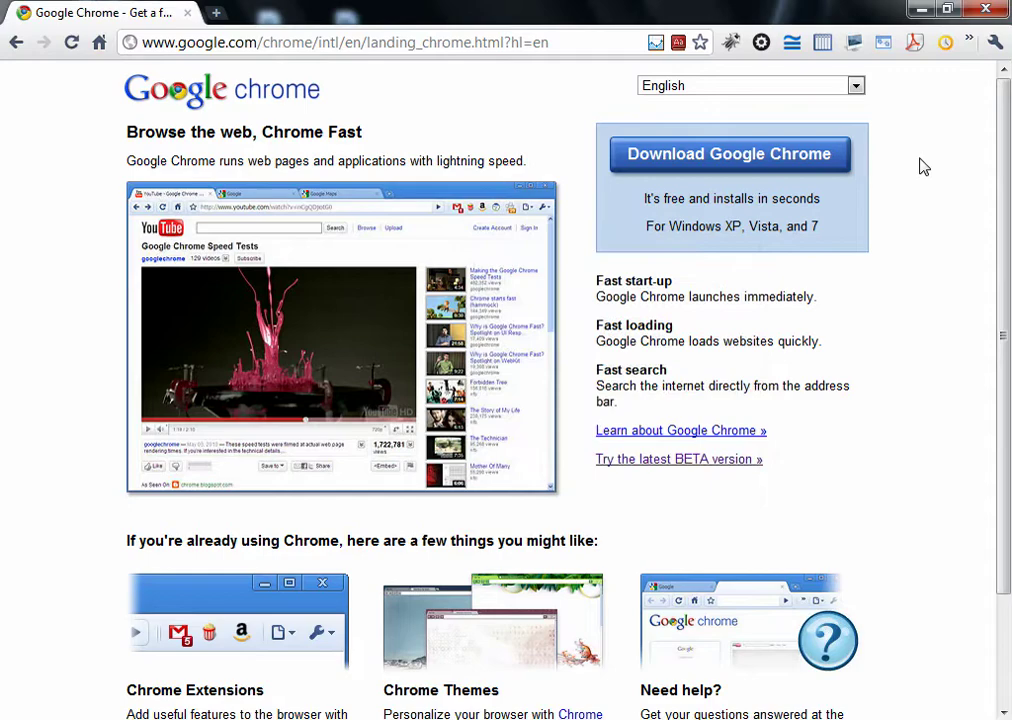